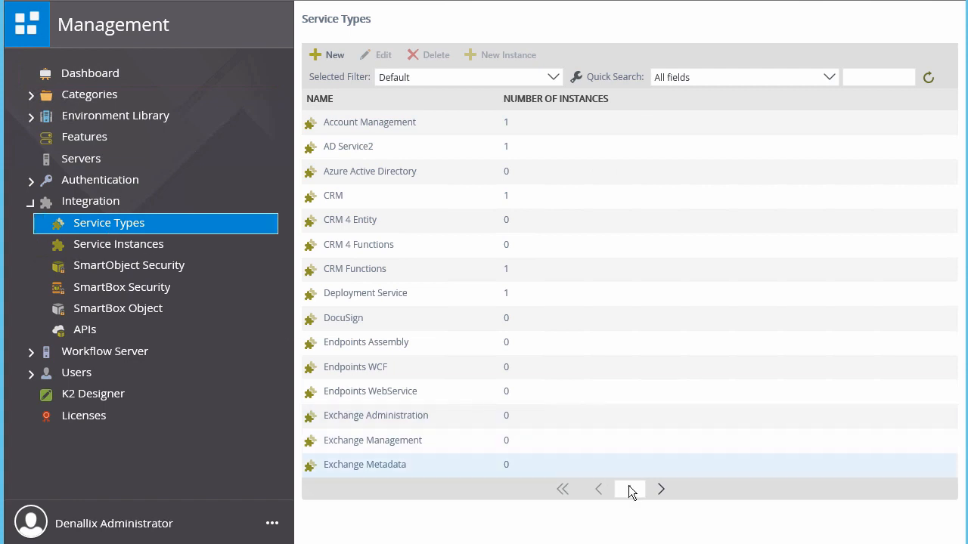
Step: Select SQL Server Service on page 3 of Service Types and start a new instance
left_click(662, 490)
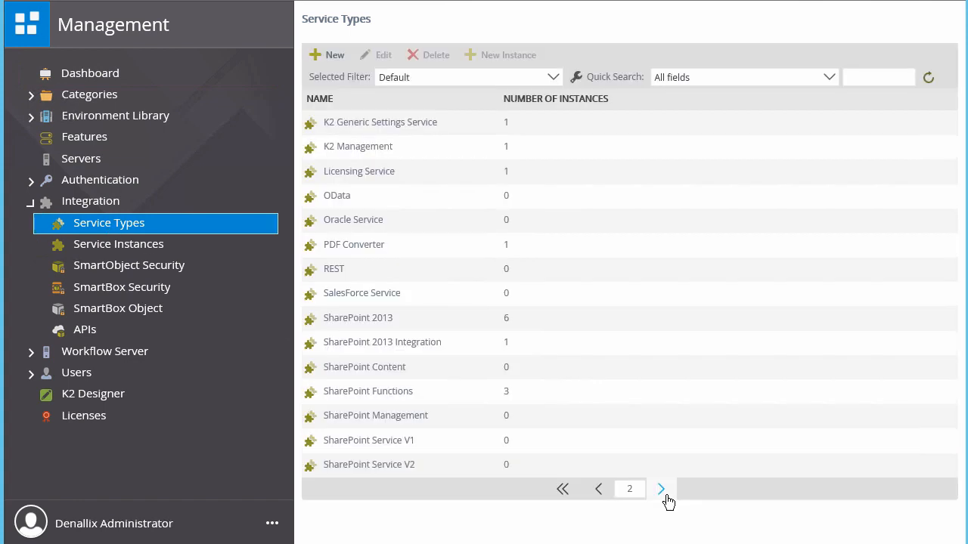
left_click(666, 495)
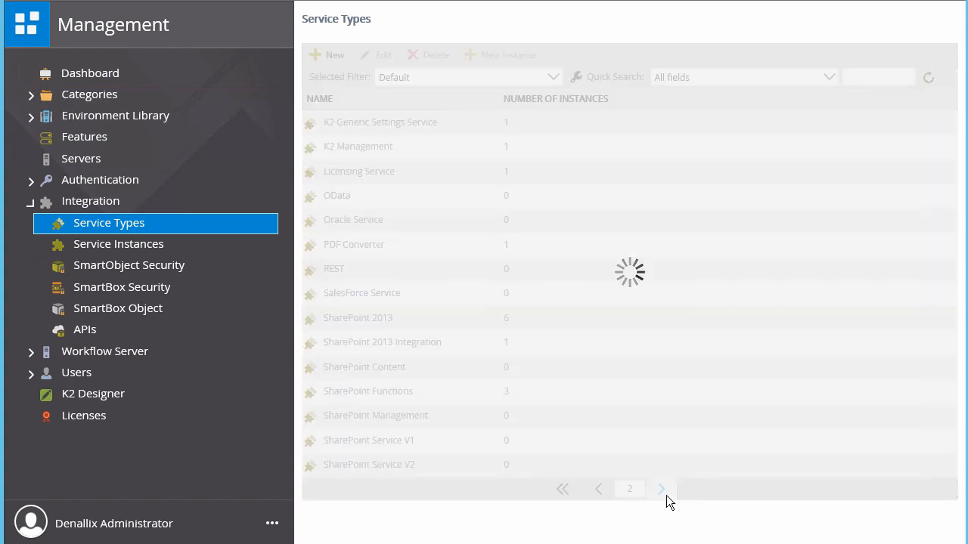
left_click(897, 82)
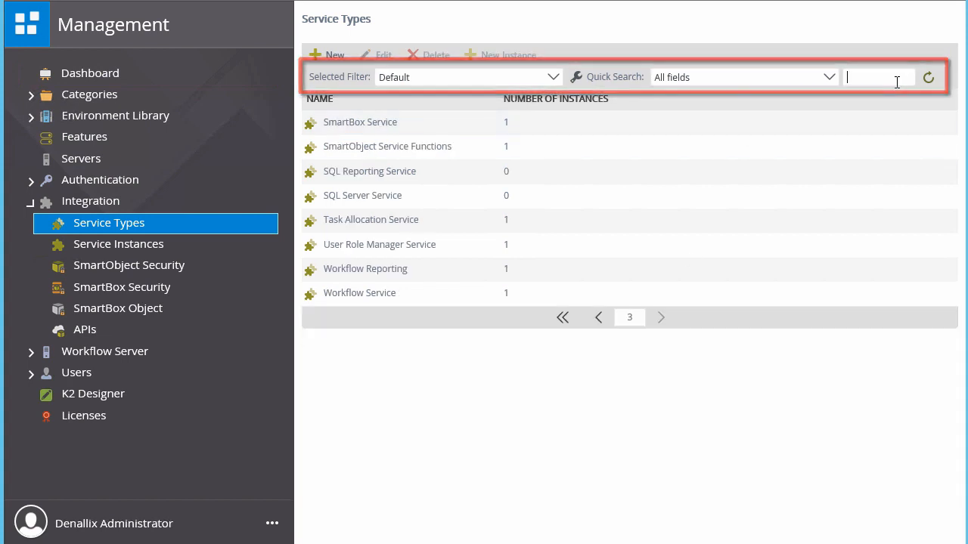
left_click(394, 195)
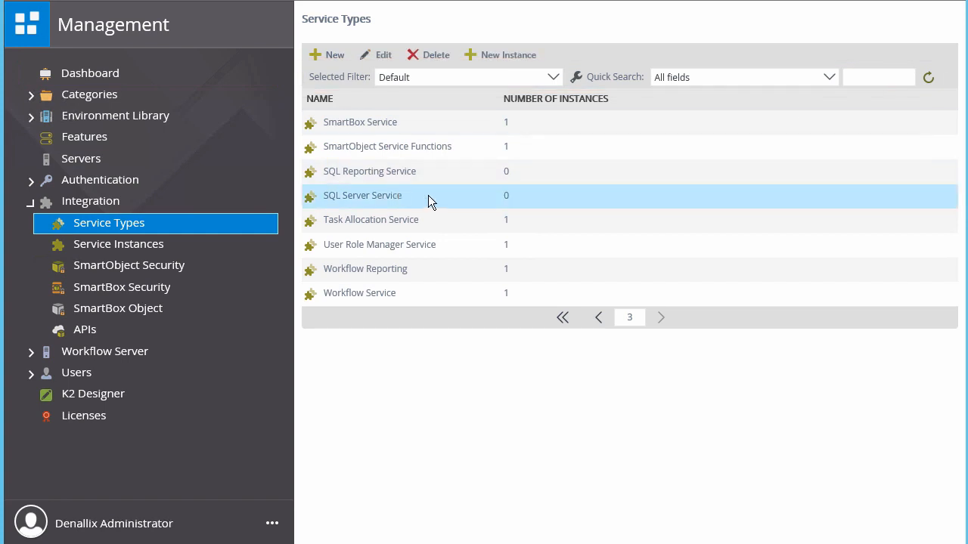
left_click(507, 56)
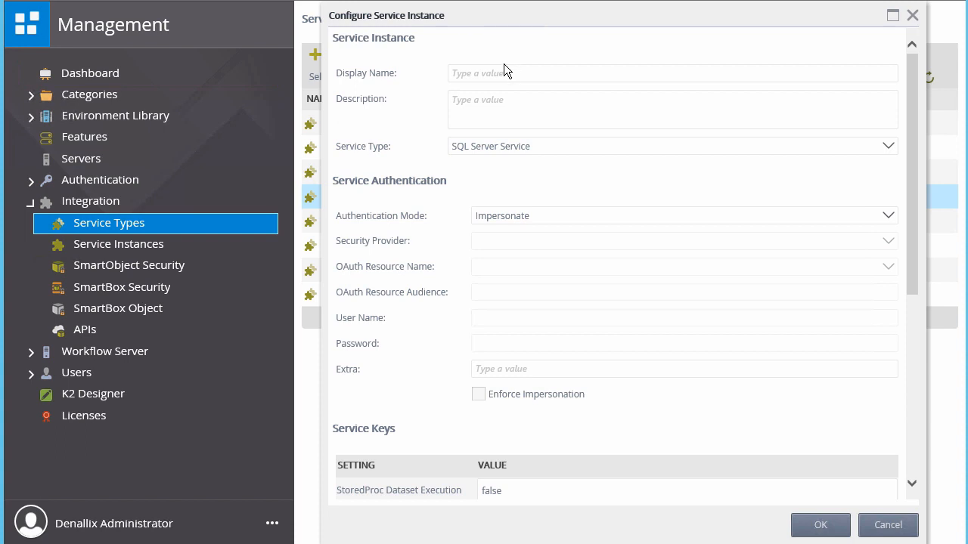
Step: Enter display name 'K2 Tutorial SQL Database' and description 'Service instance for the sample database used for K2 Tutorials.'
left_click(506, 73)
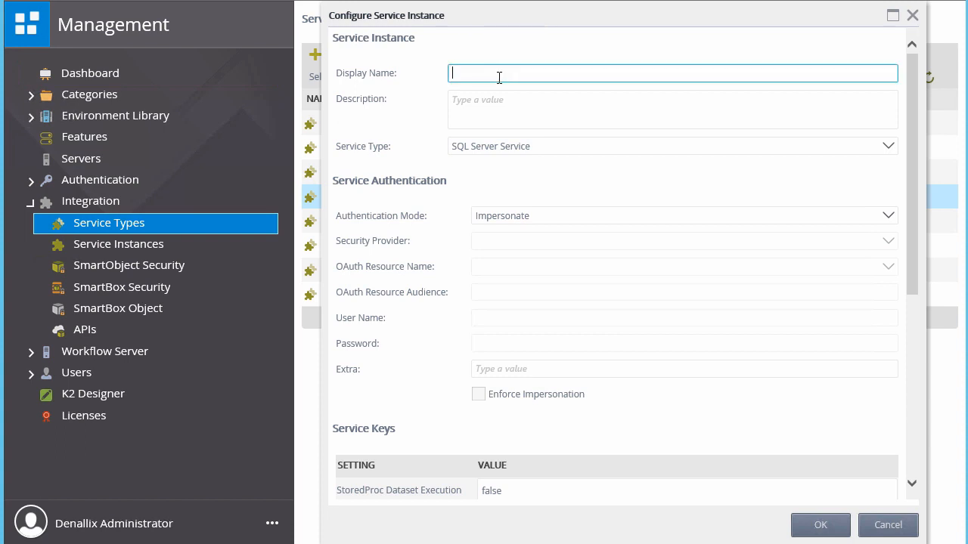
type("K2 Tutorial SQL Database")
left_click(541, 102)
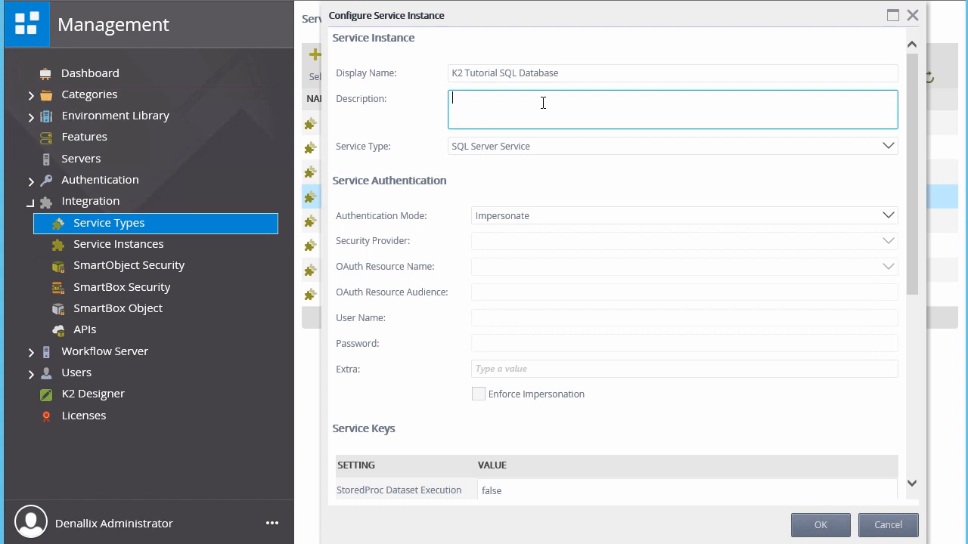
type("Service instance for the sample database used for K2 Tutorials.")
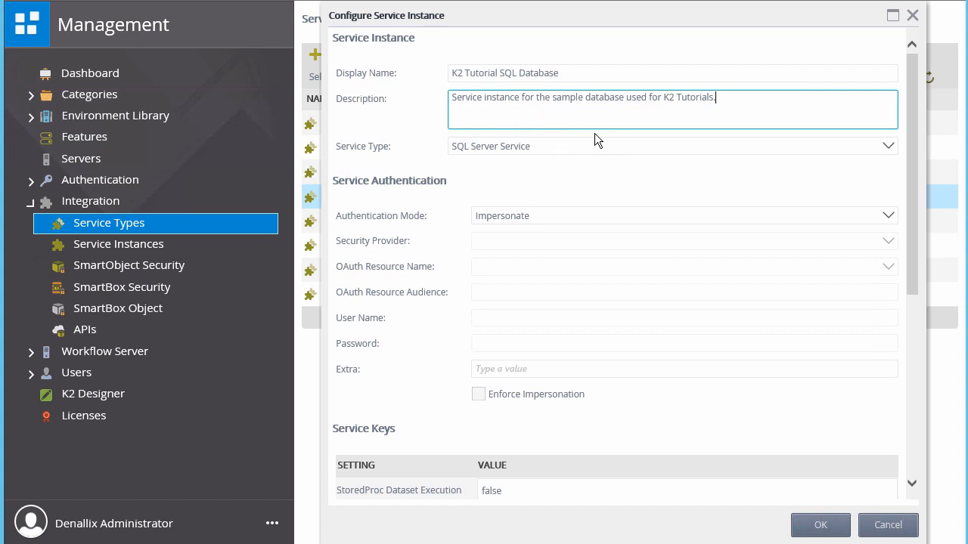
left_click(887, 147)
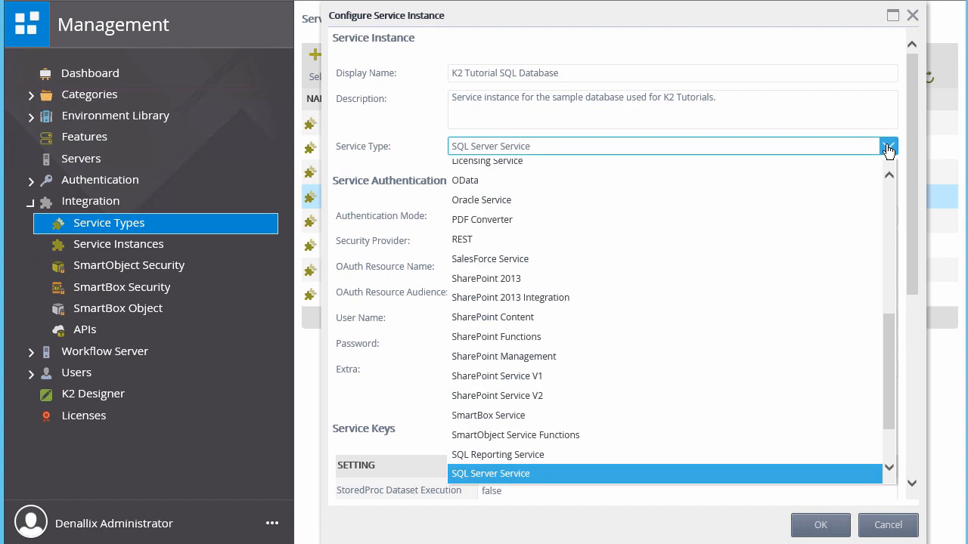
Step: Keep SQL Server Service and set Static authentication with the SQL user name and password
left_click(888, 148)
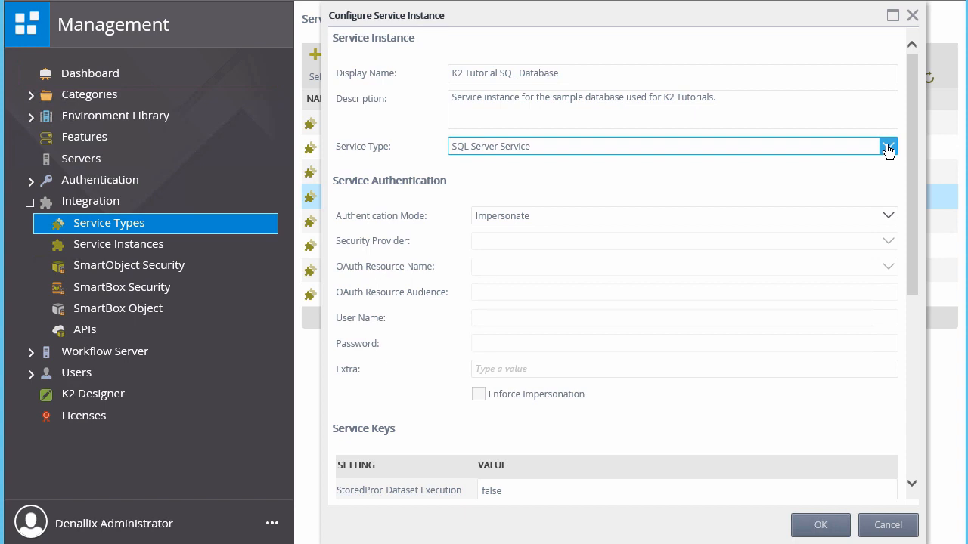
left_click(887, 216)
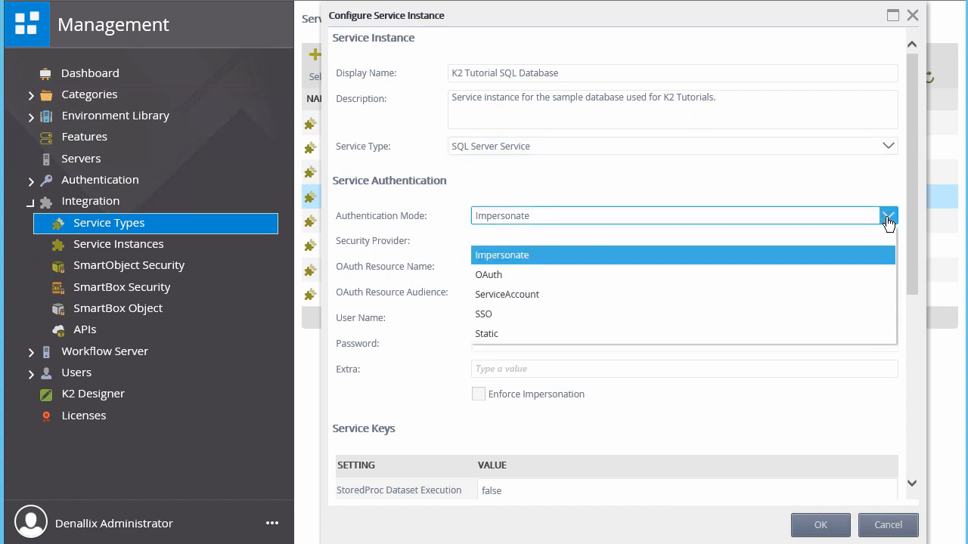
left_click(515, 334)
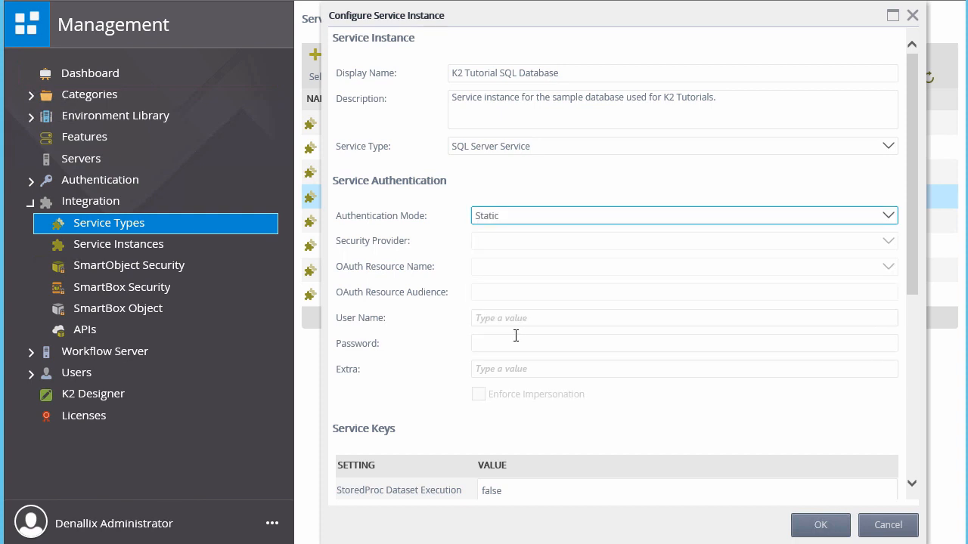
left_click(557, 317)
type("K2LearningUser")
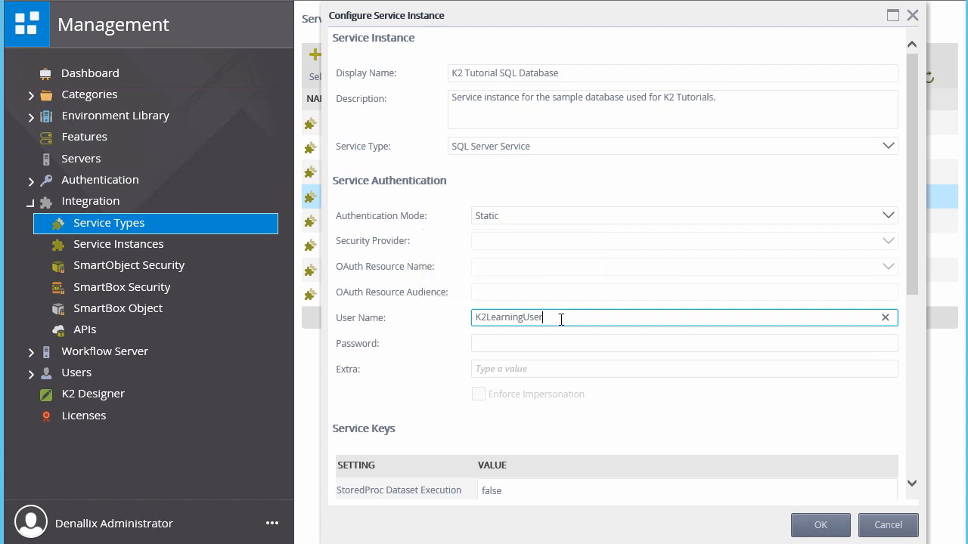
left_click(557, 343)
type("K2LearningPass")
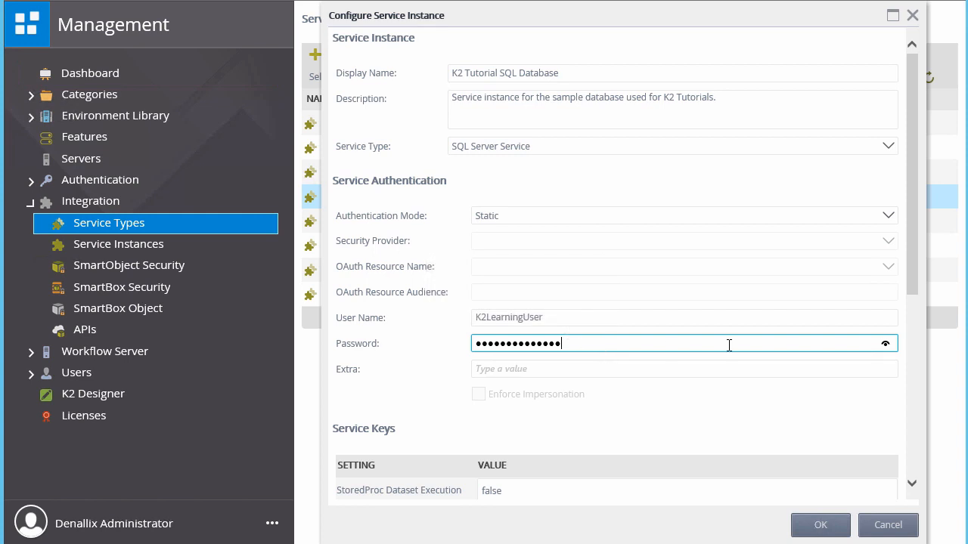
left_click_drag(910, 272, 906, 420)
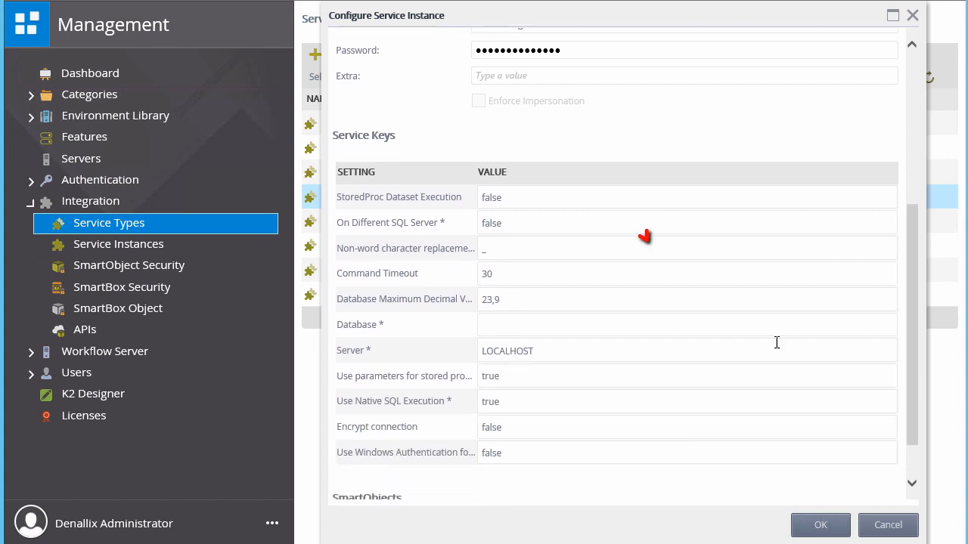
Step: Set On Different SQL Server to true, Command Timeout to 90, and Database to K2Learning
left_click(789, 223)
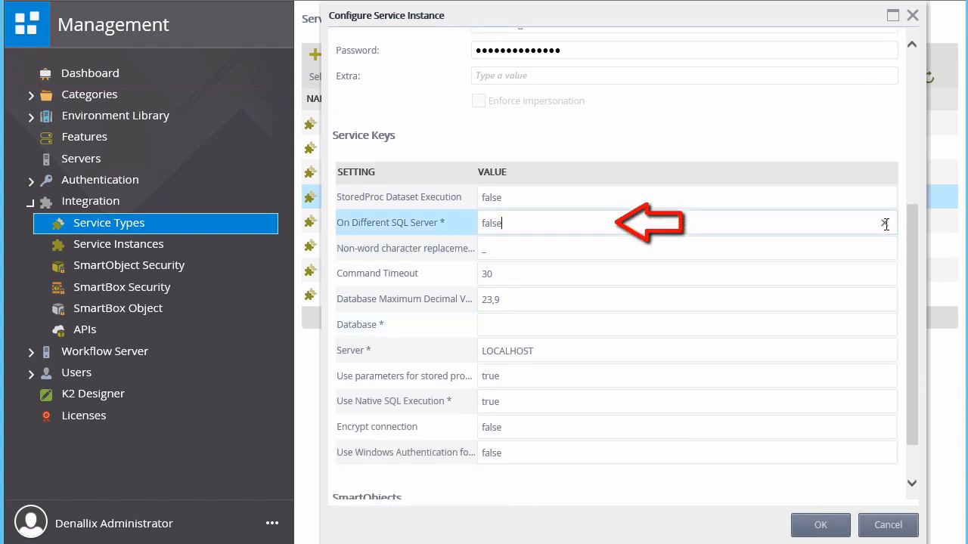
left_click(425, 223)
type("true")
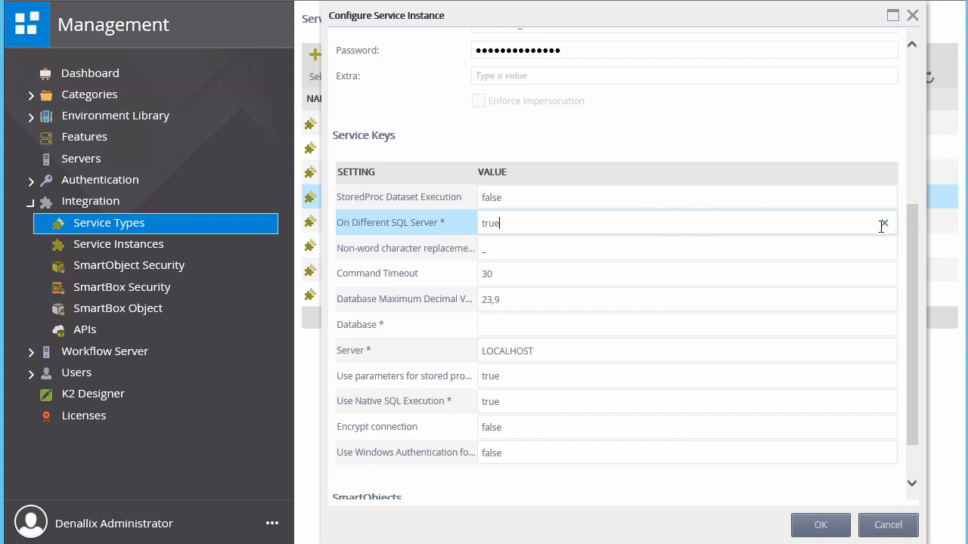
left_click(546, 277)
left_click(450, 280)
type("90")
left_click(533, 325)
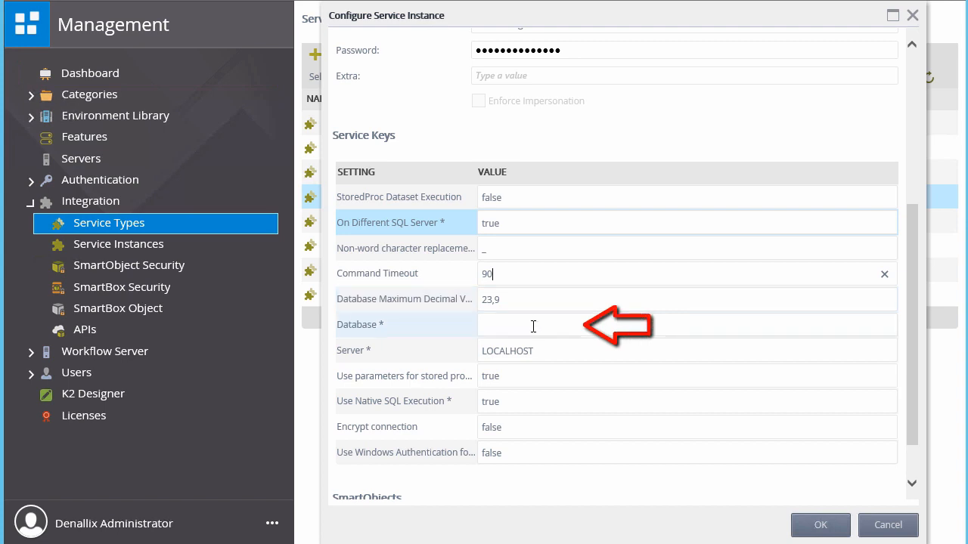
type("K2Learning")
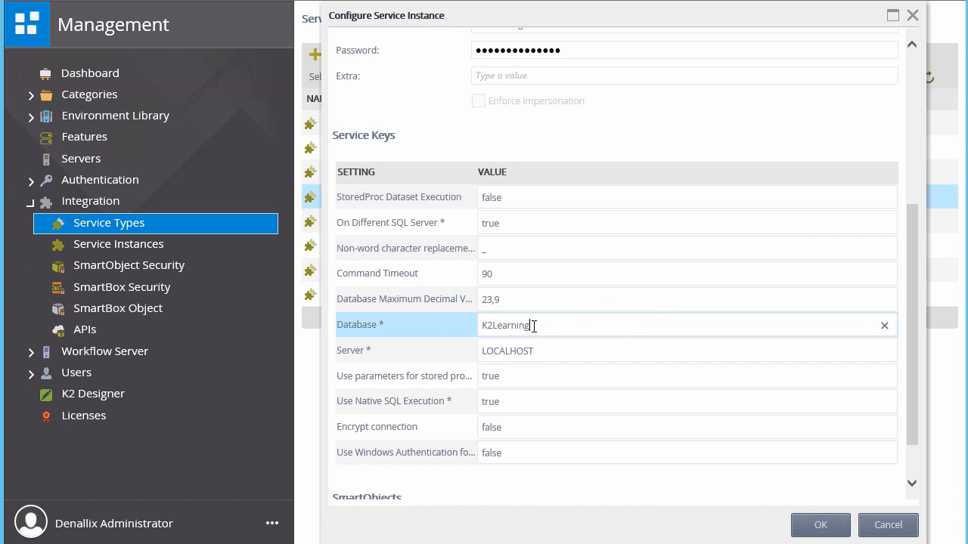
Step: Replace LOCALHOST with uh8ydarb4m.database.windows.net and set Use Native SQL Execution to false
left_click_drag(551, 351, 450, 354)
type("uh8ydarb4m.database.windows.net")
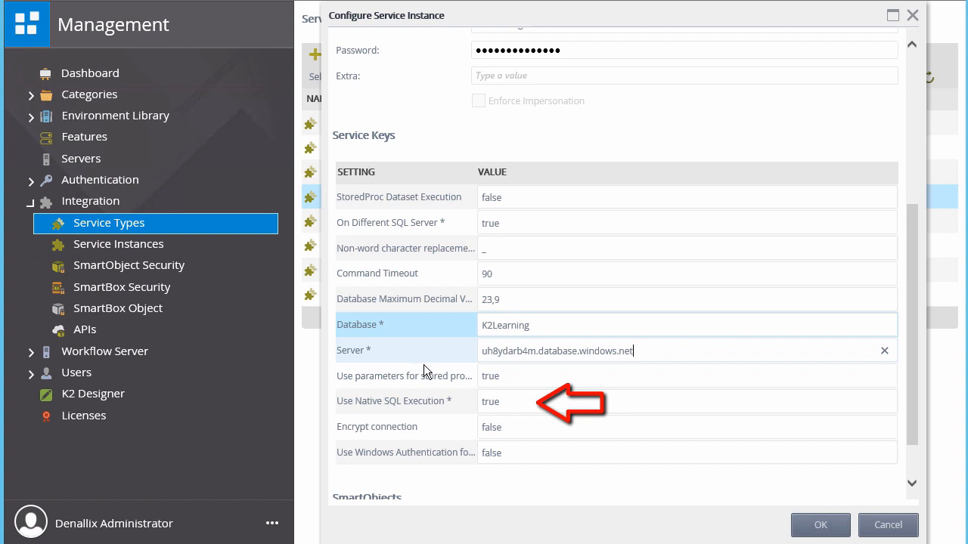
left_click(503, 401)
double_click(510, 404)
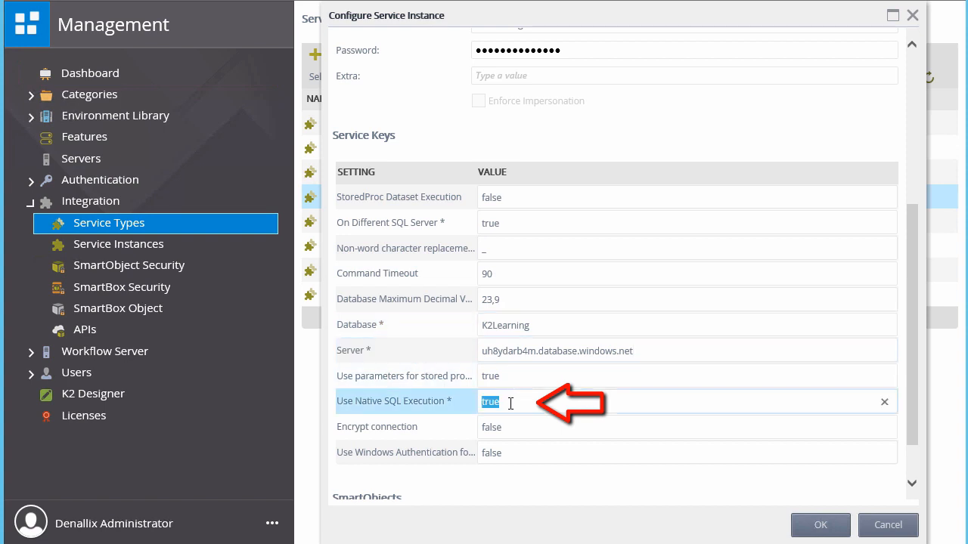
type("false")
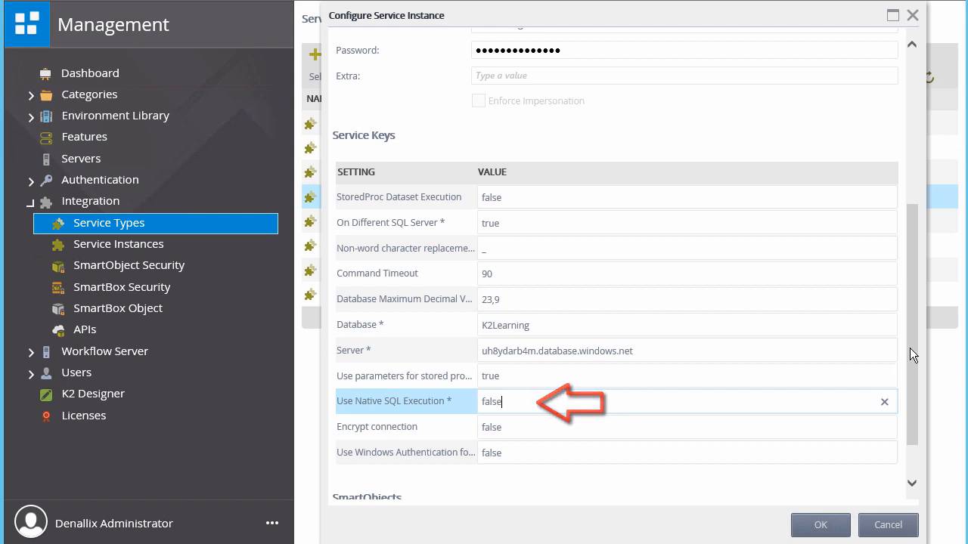
left_click_drag(911, 350, 917, 425)
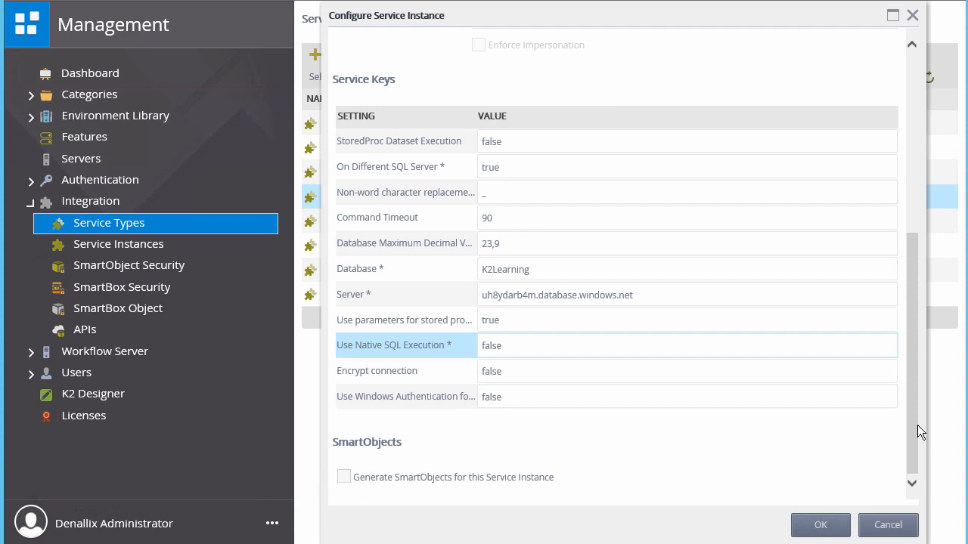
Step: Save the K2 Tutorial SQL Database instance and dismiss the creation confirmation
left_click(822, 527)
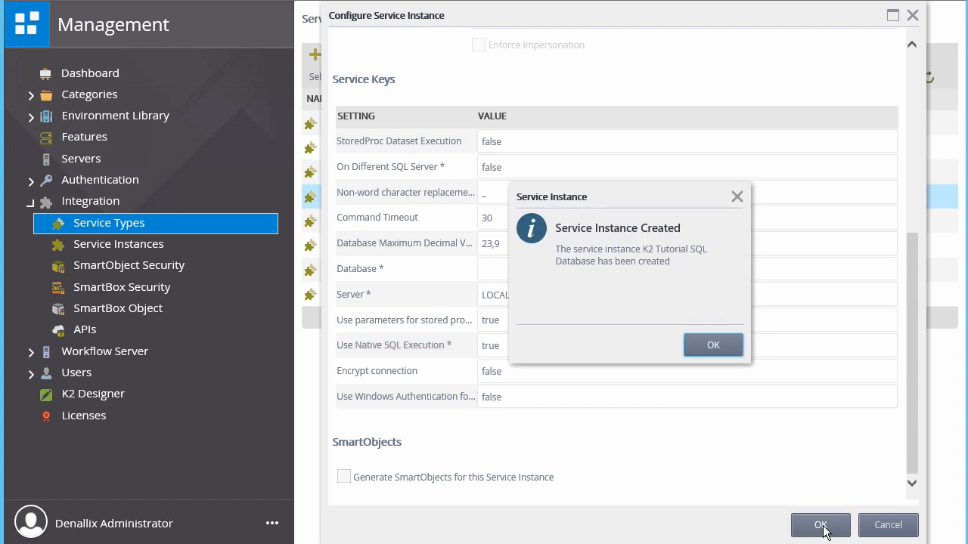
left_click(720, 350)
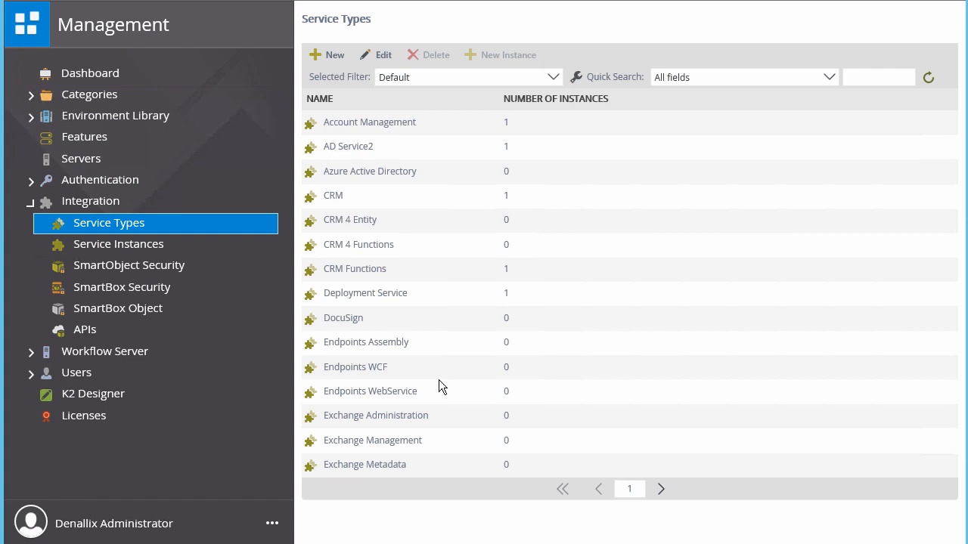
Step: Select K2 Tutorial SQL Database under Service Instances and launch Generate SmartObjects
left_click(132, 250)
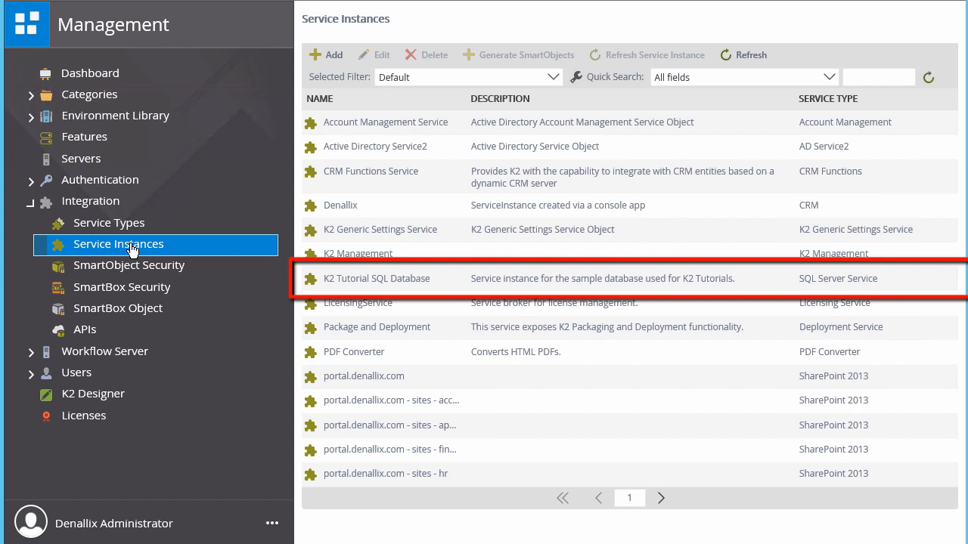
left_click(510, 280)
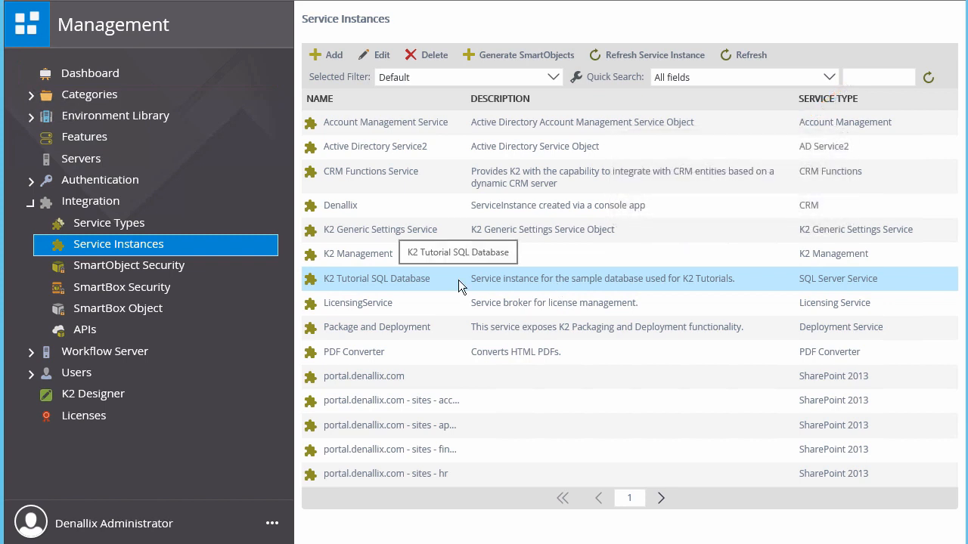
left_click(518, 55)
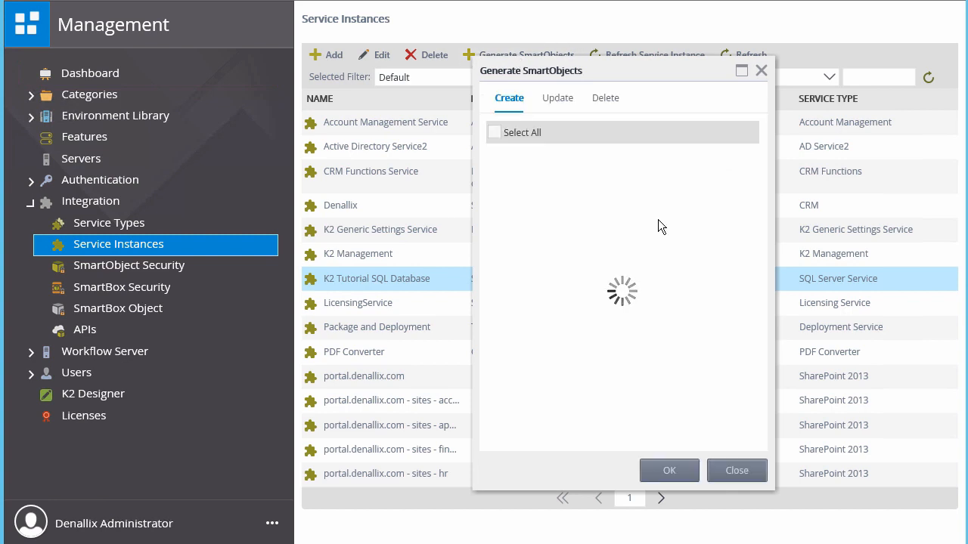
Step: Tick the [Finance].[ExpenseCategory] table under Tables and generate its SmartObject
left_click(496, 158)
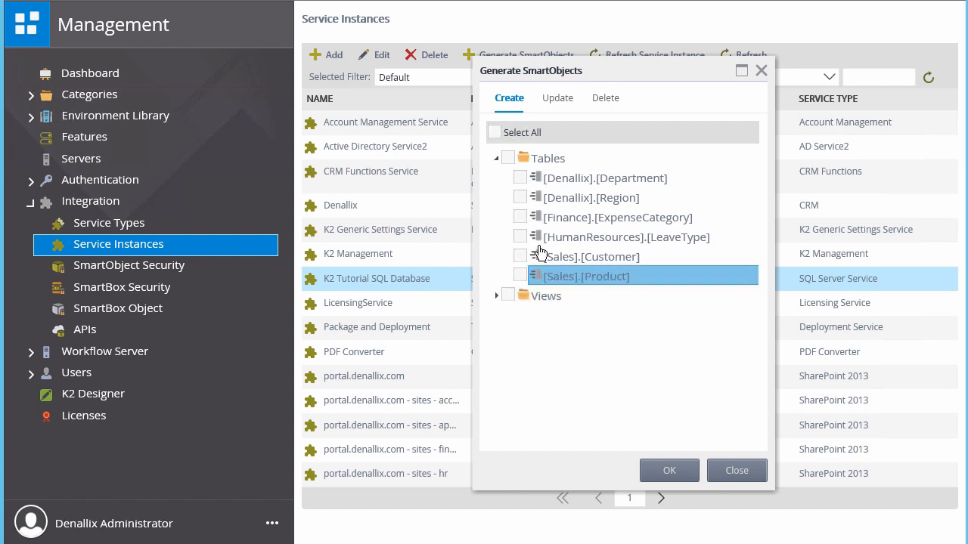
left_click(520, 217)
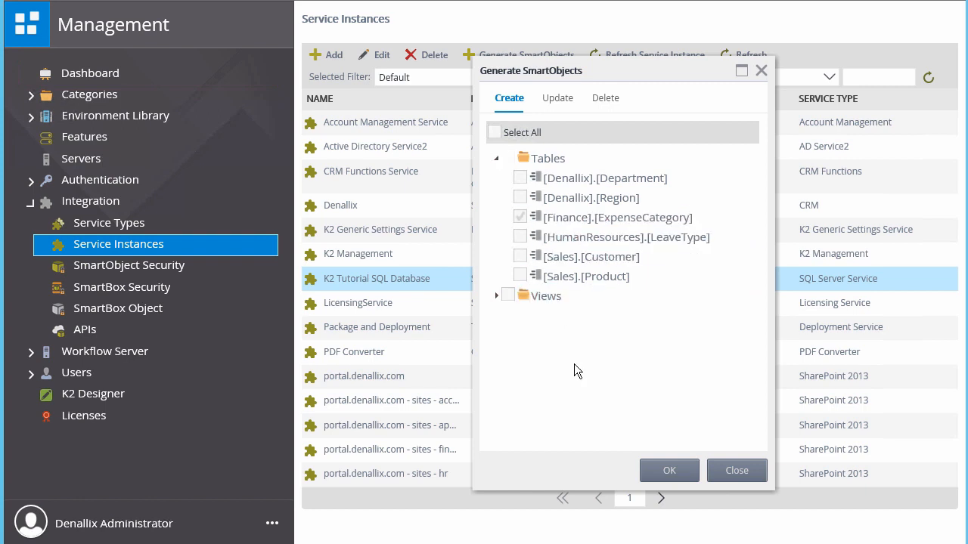
left_click(668, 472)
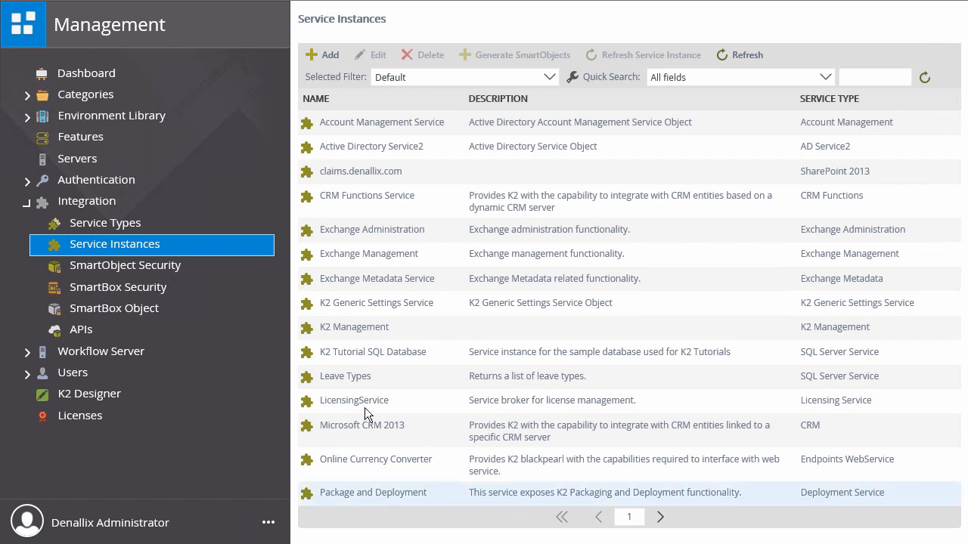
Step: Open [Finance].[ExpenseCategory] via Categories > SQL Server Service > K2 Tutorial SQL Database > Tables
left_click(27, 95)
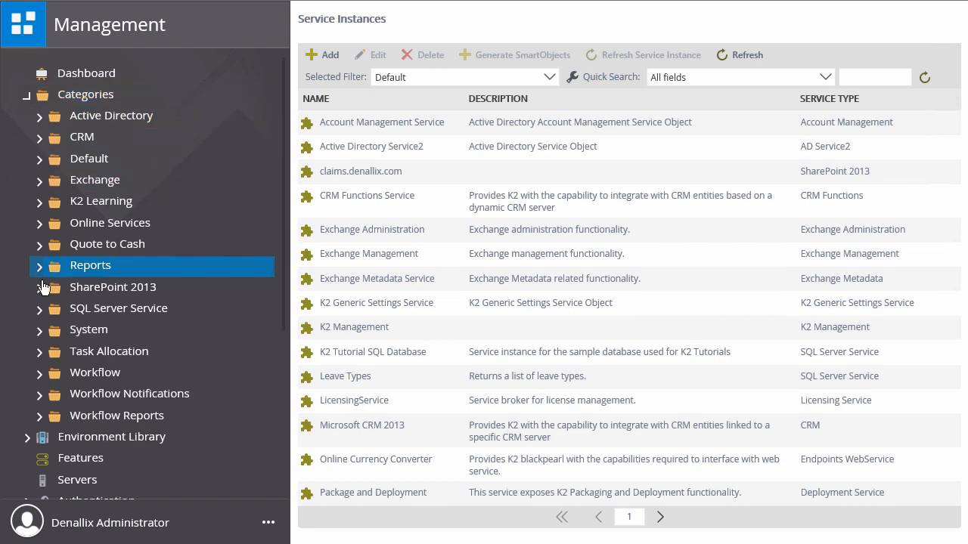
left_click(39, 310)
left_click(50, 332)
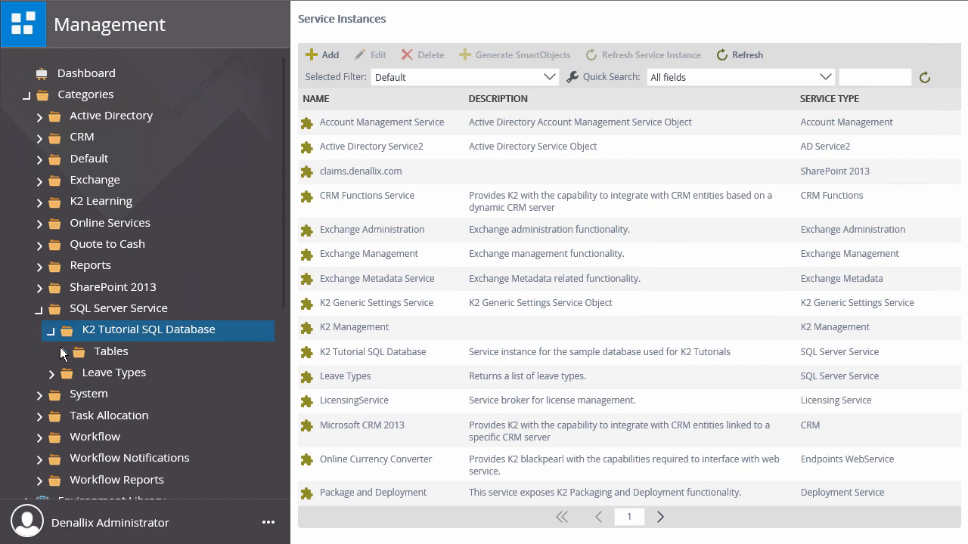
left_click(63, 354)
left_click(193, 375)
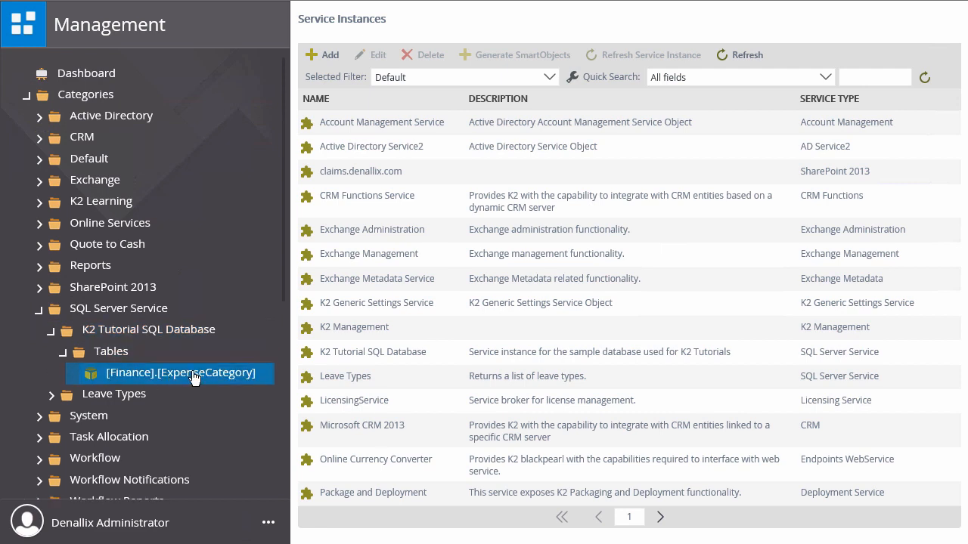